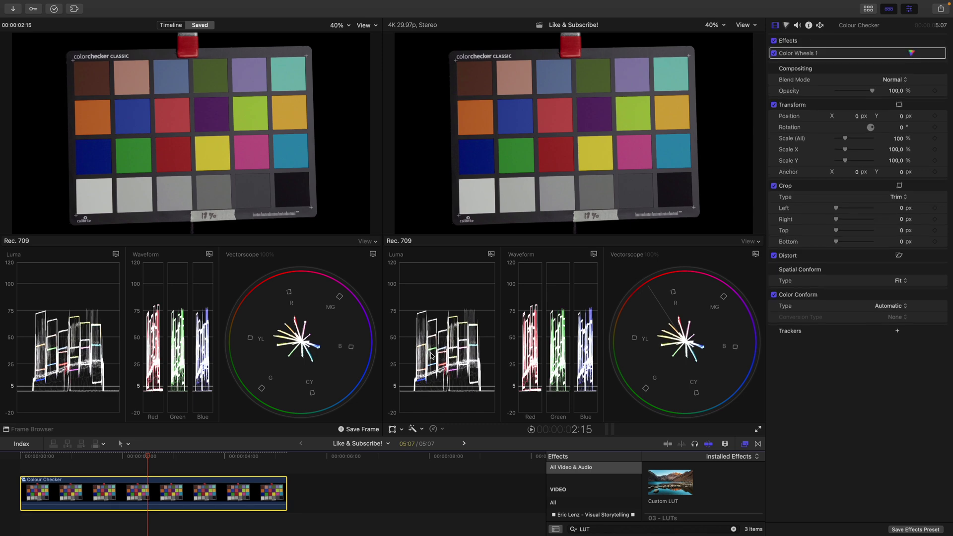
- Raise the Global wheel saturation in Color Wheels 1, then go back to the Video inspector
key("super+6")
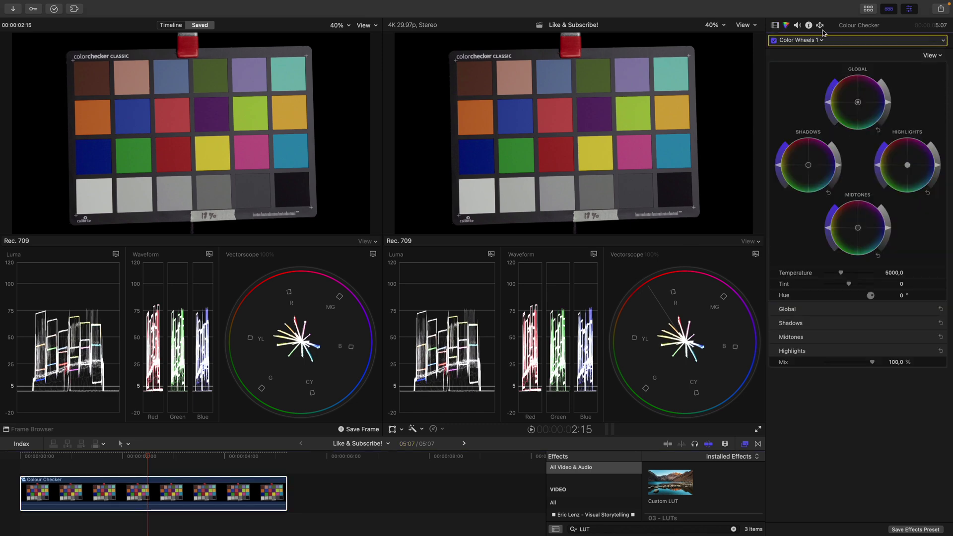
left_click_drag(827, 105, 827, 96)
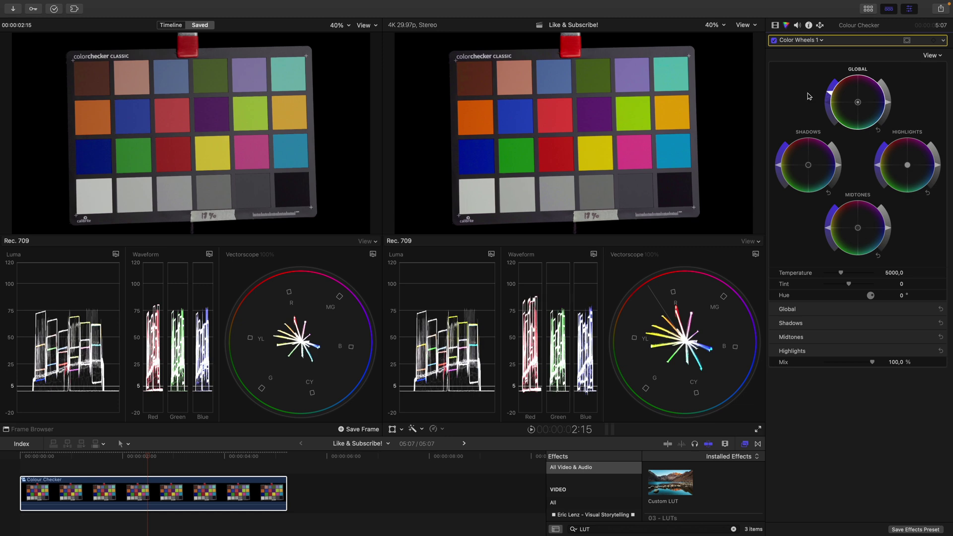
key("super+6")
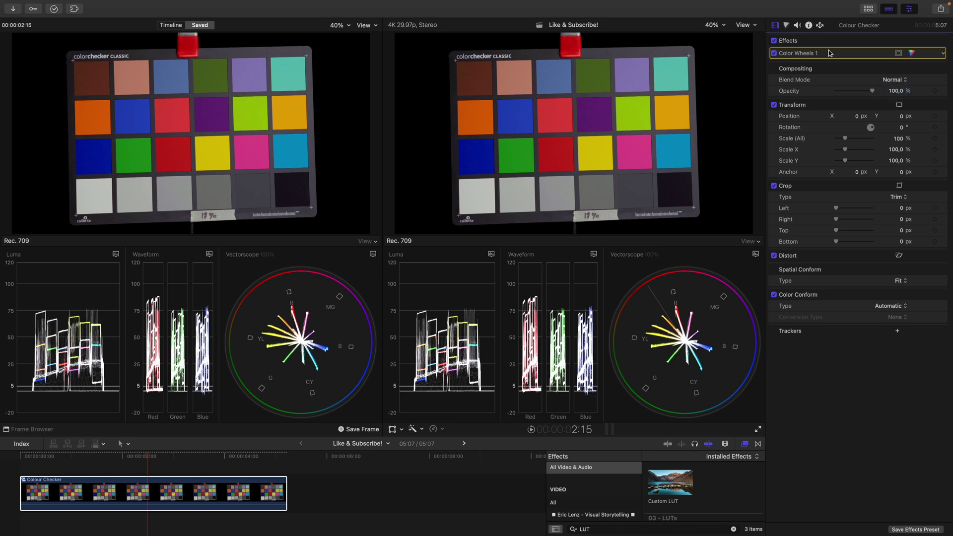
- Swap Color Wheels 1 for the Density effect, with Global at 41,53 and Blue at -61,85
key("Delete")
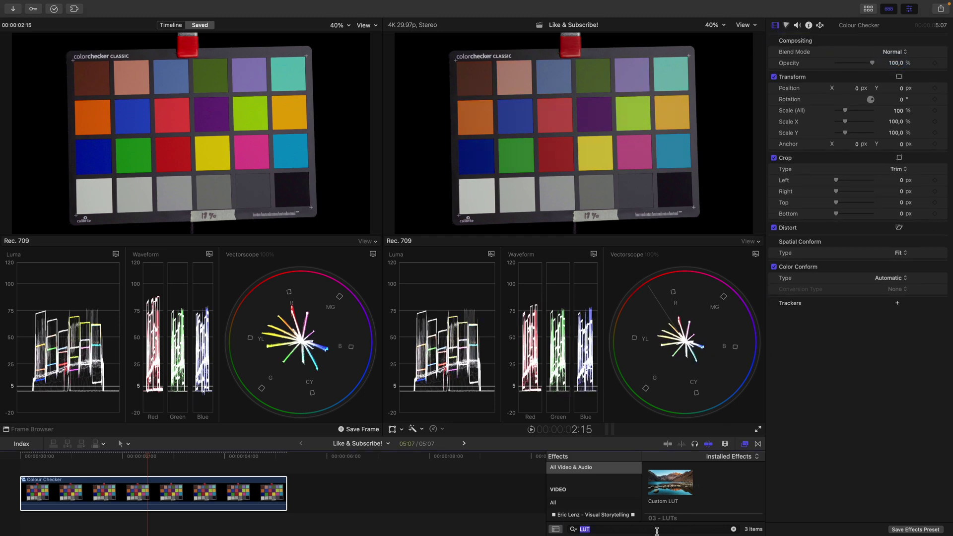
left_click(656, 529)
type("Dens")
double_click(670, 493)
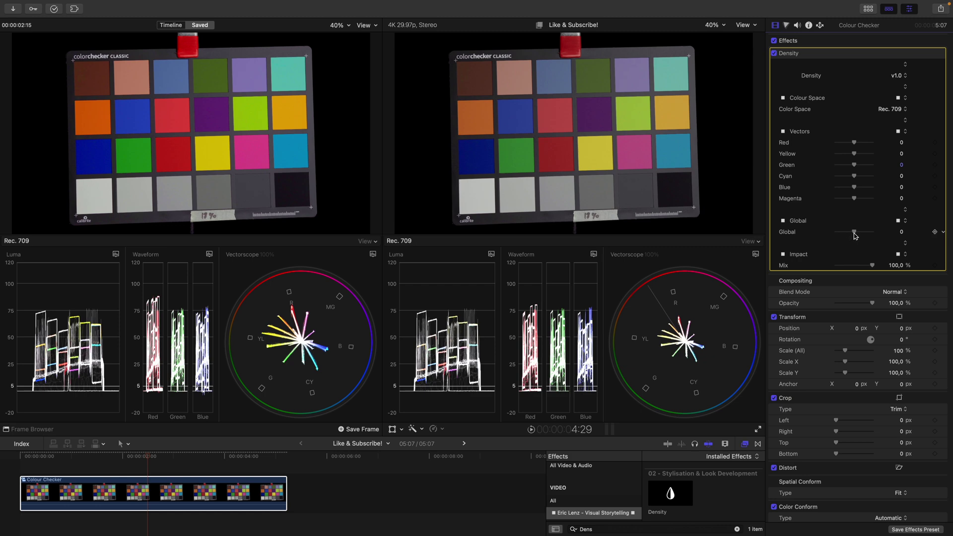
left_click_drag(854, 235, 860, 236)
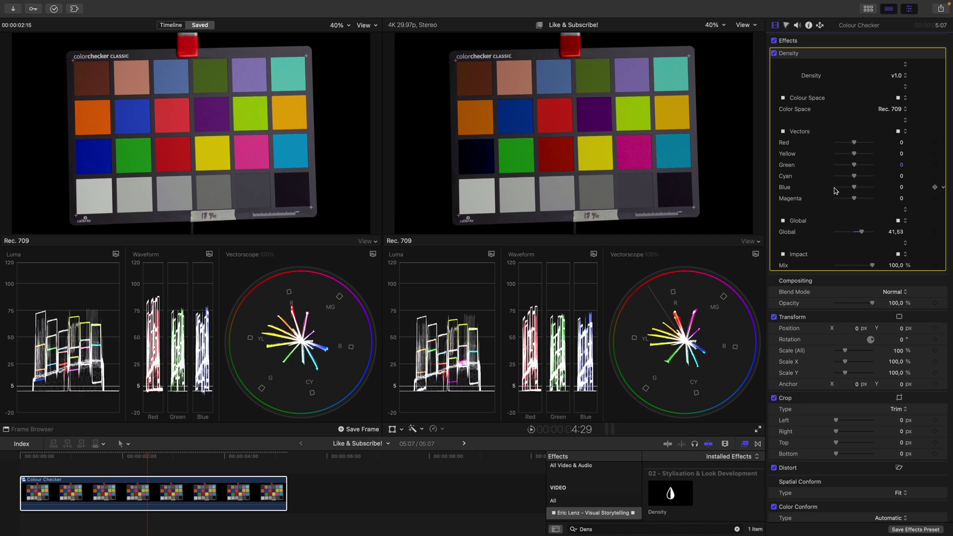
left_click_drag(854, 190, 842, 191)
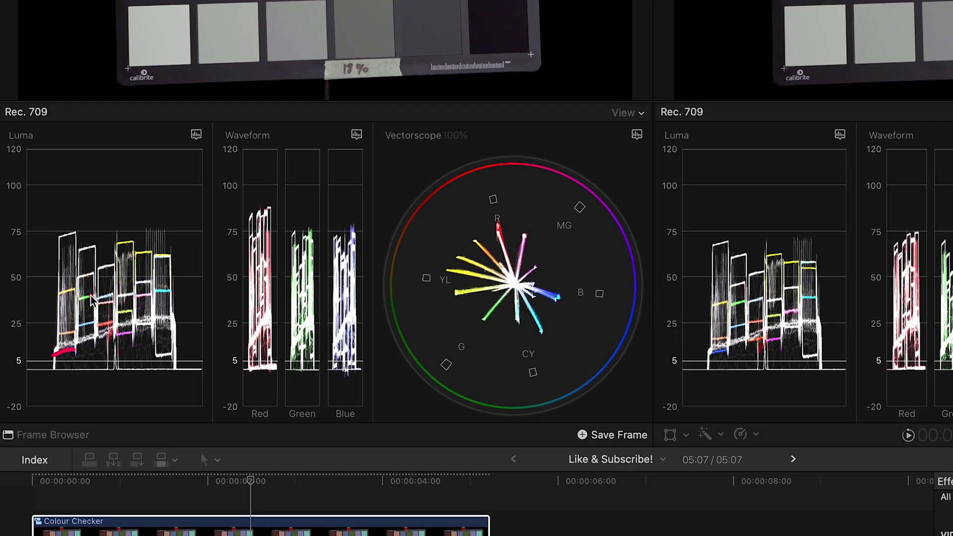
left_click_drag(108, 321, 98, 325)
left_click_drag(111, 244, 131, 241)
mouse_move(150, 295)
left_mouse_down()
mouse_move(127, 299)
mouse_move(154, 296)
left_mouse_up()
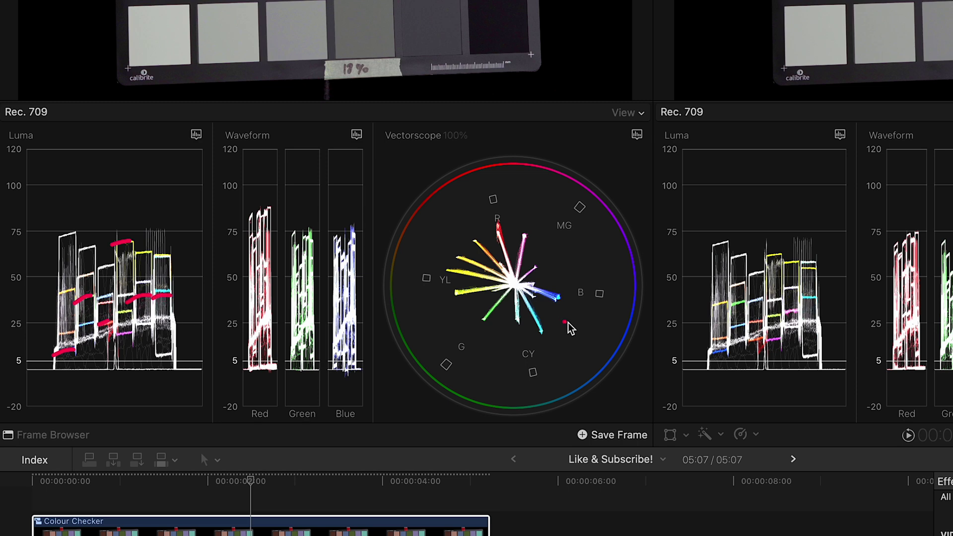
left_click_drag(722, 354, 713, 354)
left_click_drag(744, 297, 730, 300)
left_click_drag(762, 340, 752, 343)
left_click_drag(785, 256, 767, 256)
mouse_move(799, 311)
left_mouse_down()
mouse_move(786, 312)
mouse_move(802, 298)
left_mouse_up()
key("s")
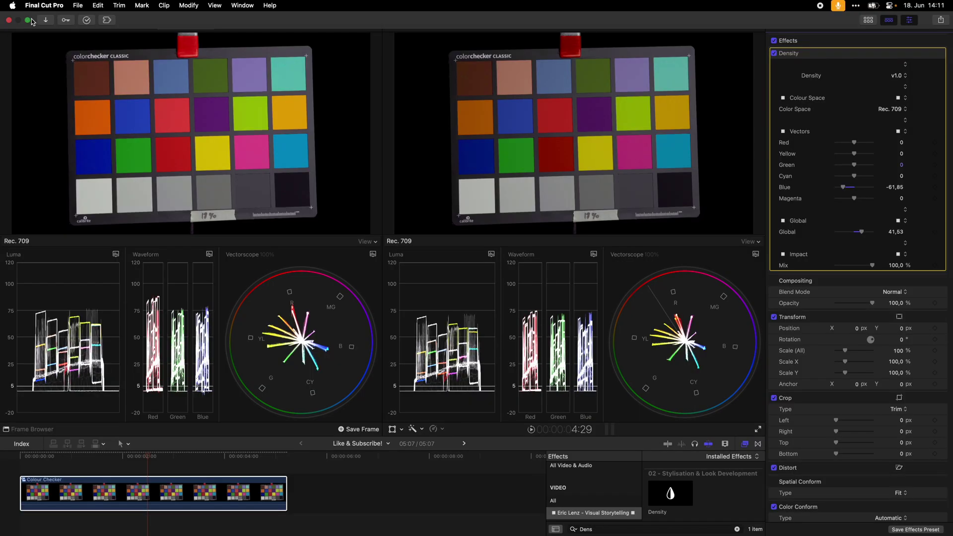
- Exit full screen and launch Digital Colour Meter through Spotlight
left_click(29, 24)
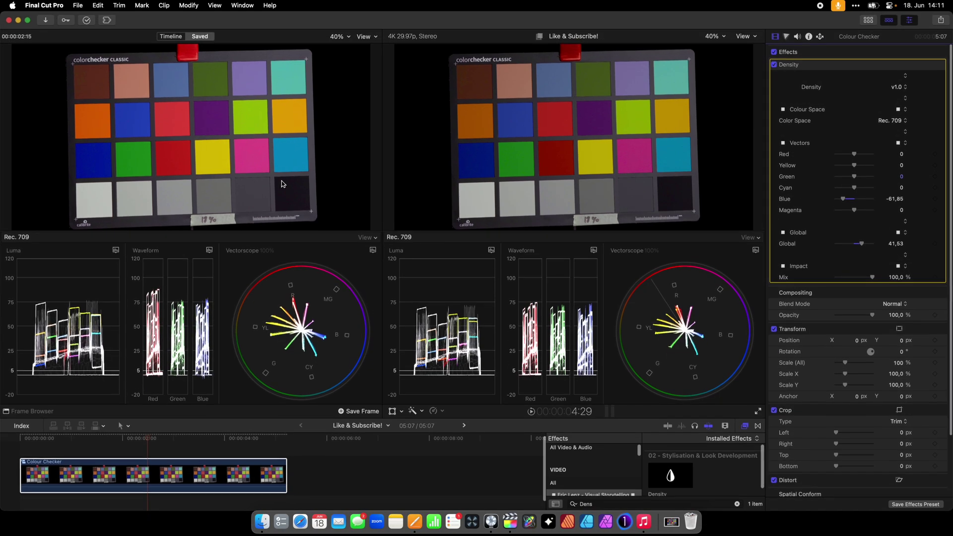
key("super+space")
type("digital")
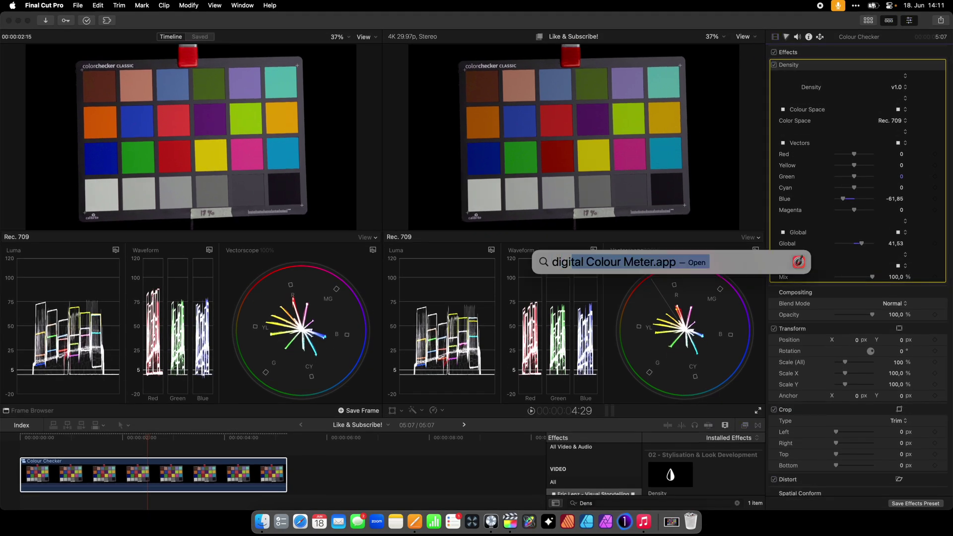
key("Return")
- Open and close the saved comparison frames, then bring Digital Colour Meter to the front
left_click(29, 411)
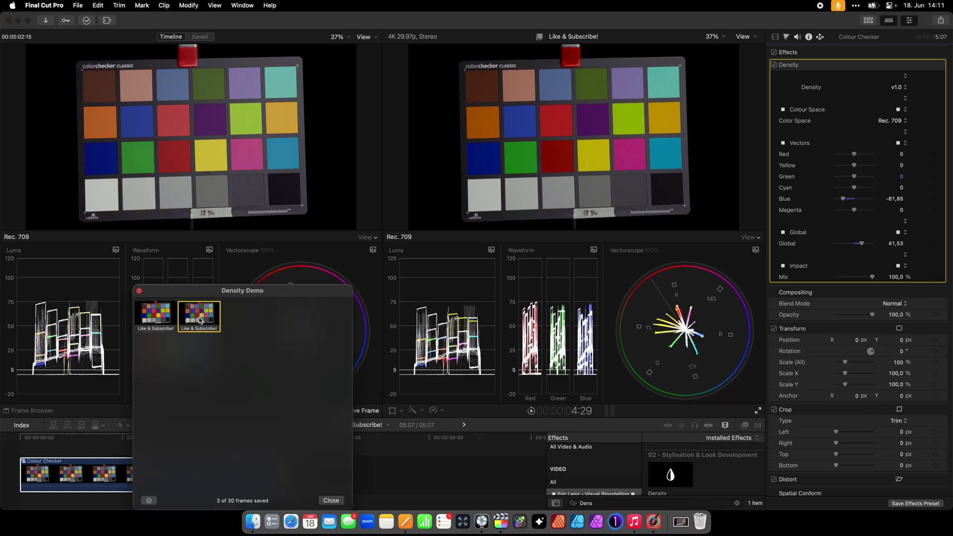
left_click(139, 291)
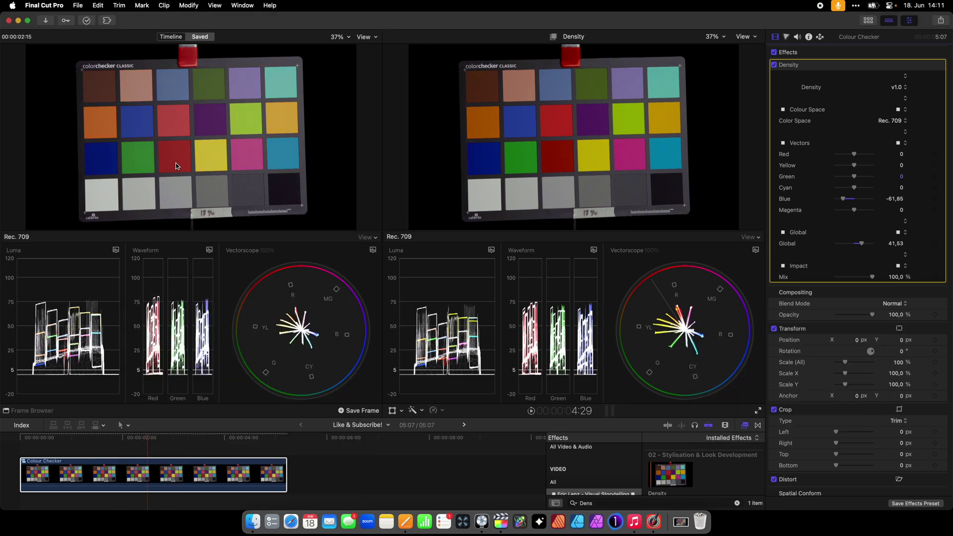
left_click(652, 521)
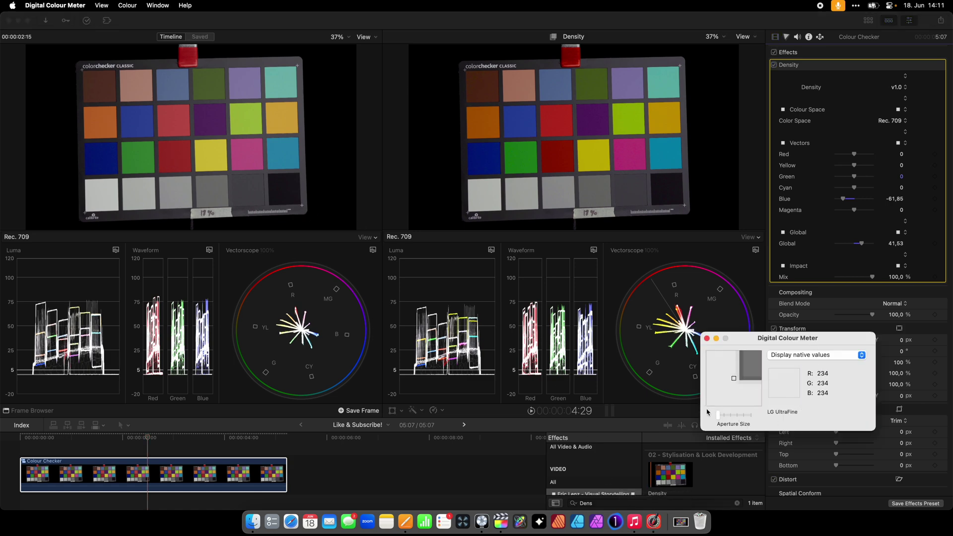
- Enlarge the meter's aperture to sample the red patch (149/56/47), then return to Final Cut Pro
left_click_drag(717, 415, 749, 418)
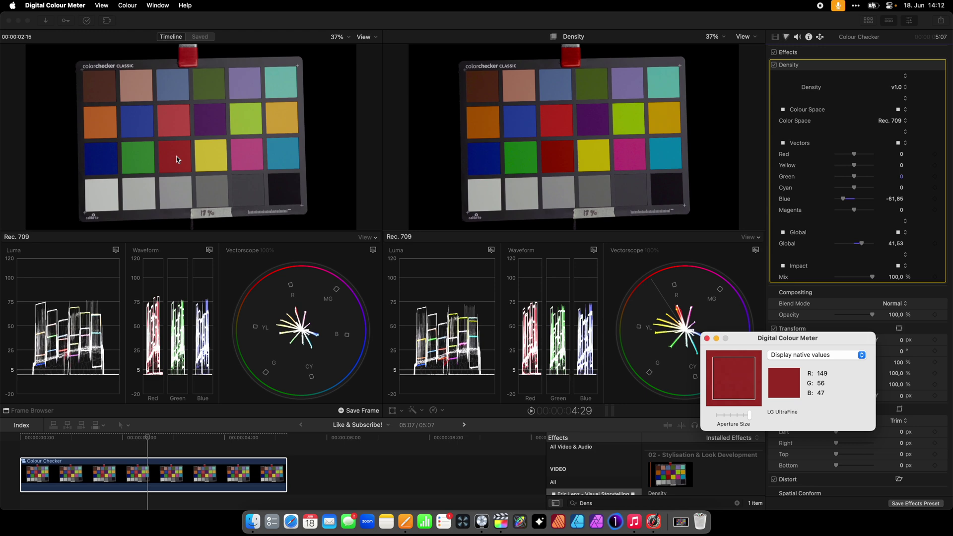
left_click(40, 411)
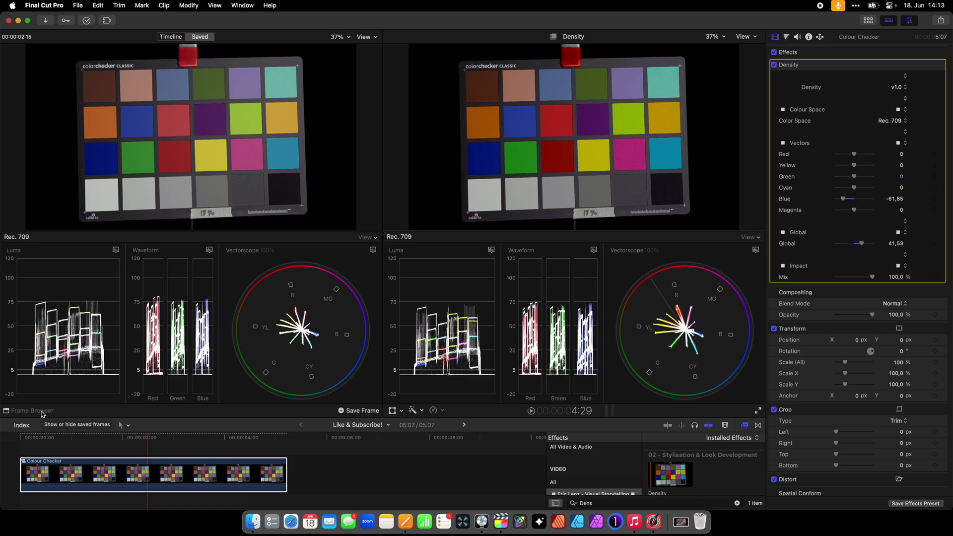
- Load the saturation reference frame into the left viewer and bring Digital Colour Meter back to sample it
left_click(41, 410)
left_click(167, 310)
left_click(199, 138)
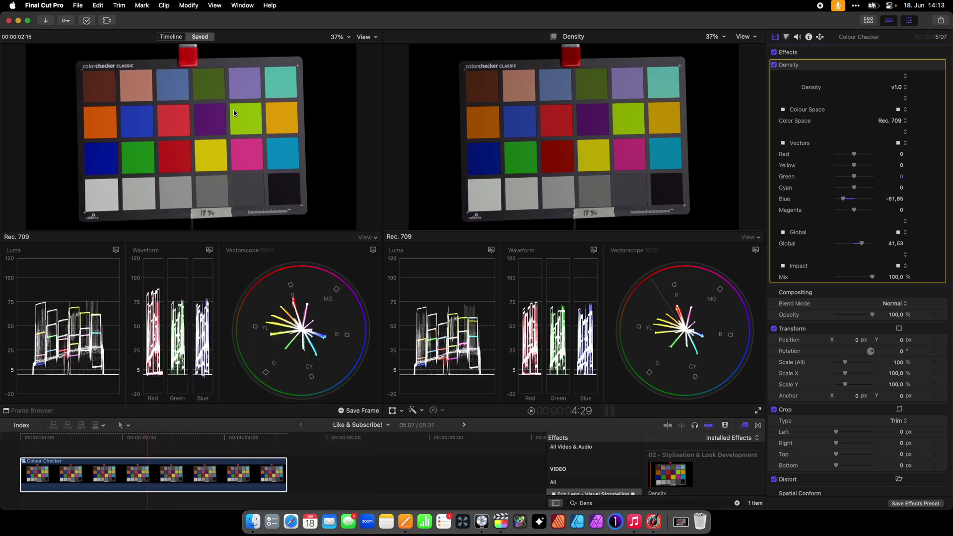
left_click(653, 521)
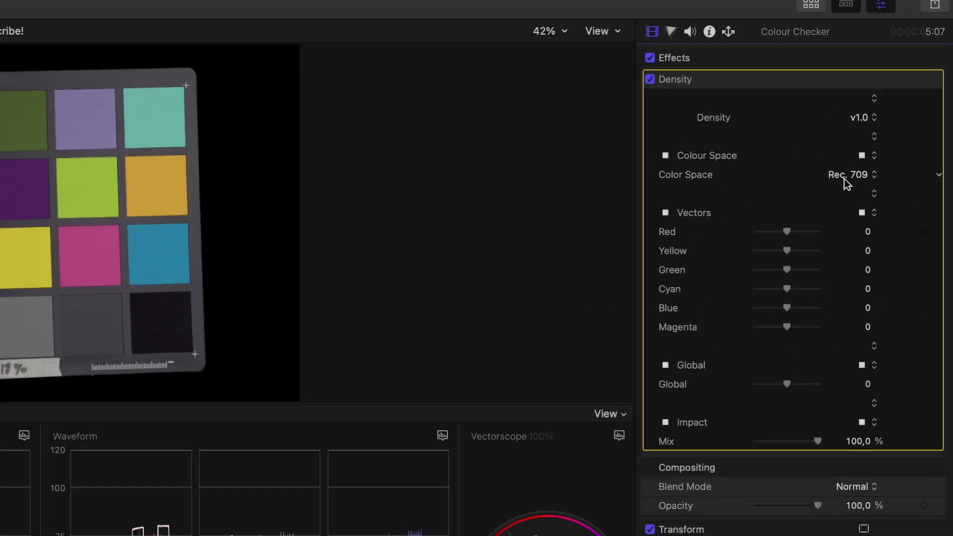
left_click(887, 111)
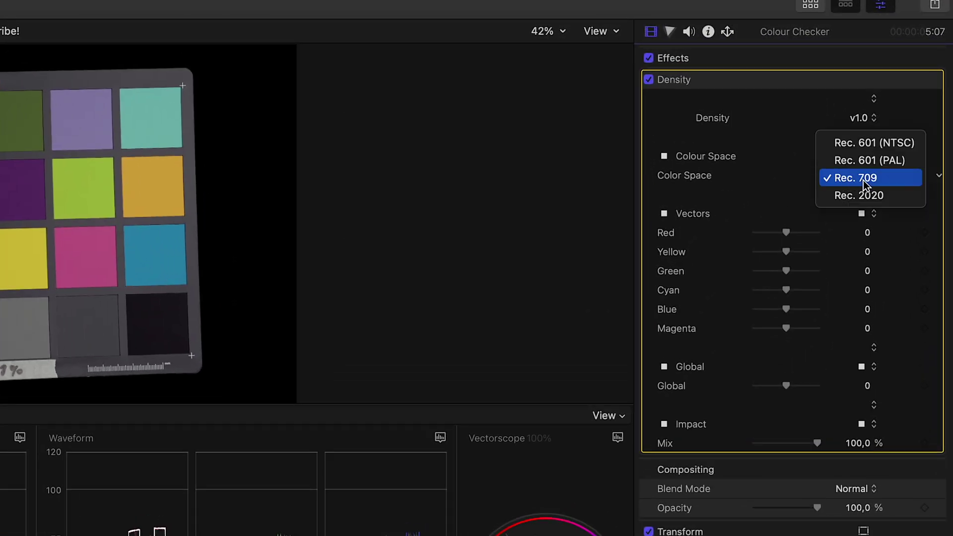
left_click(888, 181)
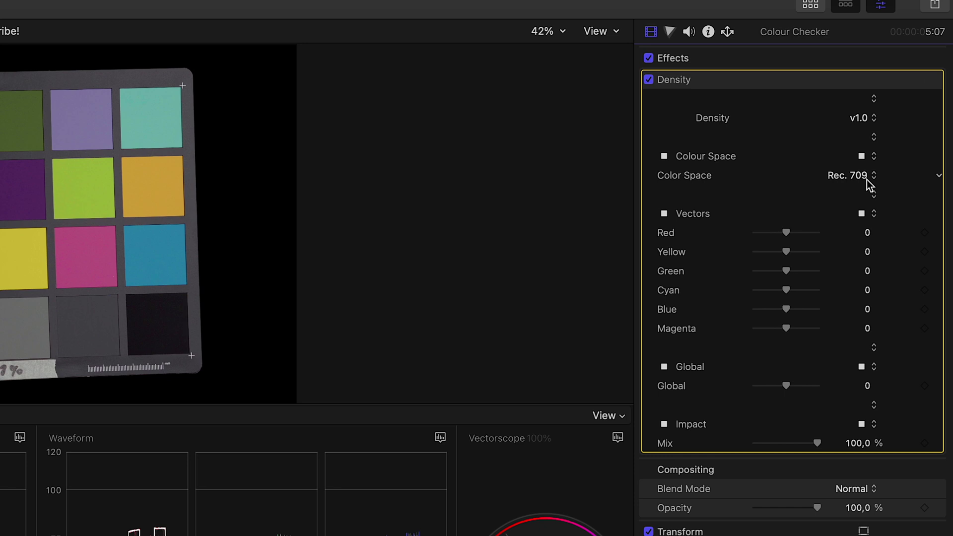
left_click(866, 179)
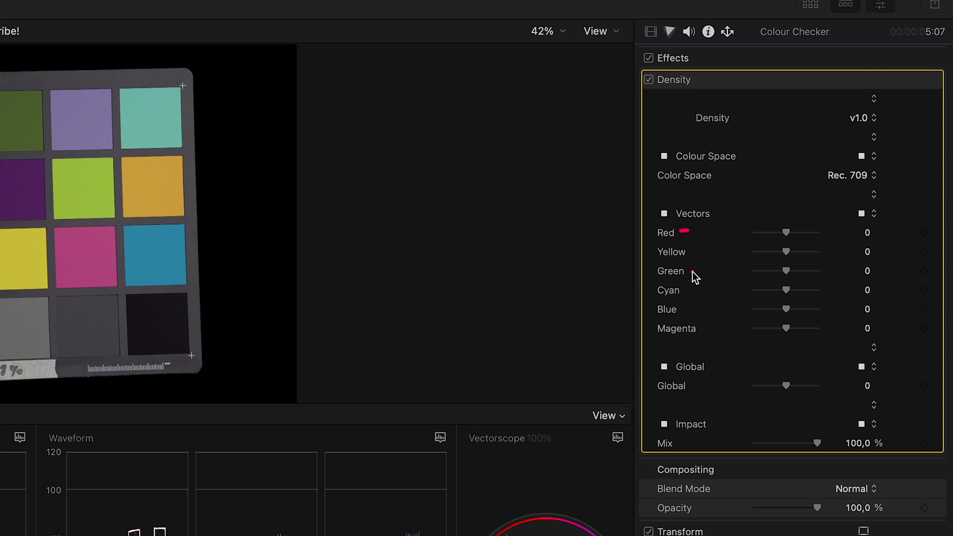
left_click_drag(686, 306, 697, 311)
left_click_drag(650, 331, 644, 329)
mouse_move(785, 386)
left_mouse_down()
mouse_move(767, 390)
mouse_move(791, 391)
left_mouse_up()
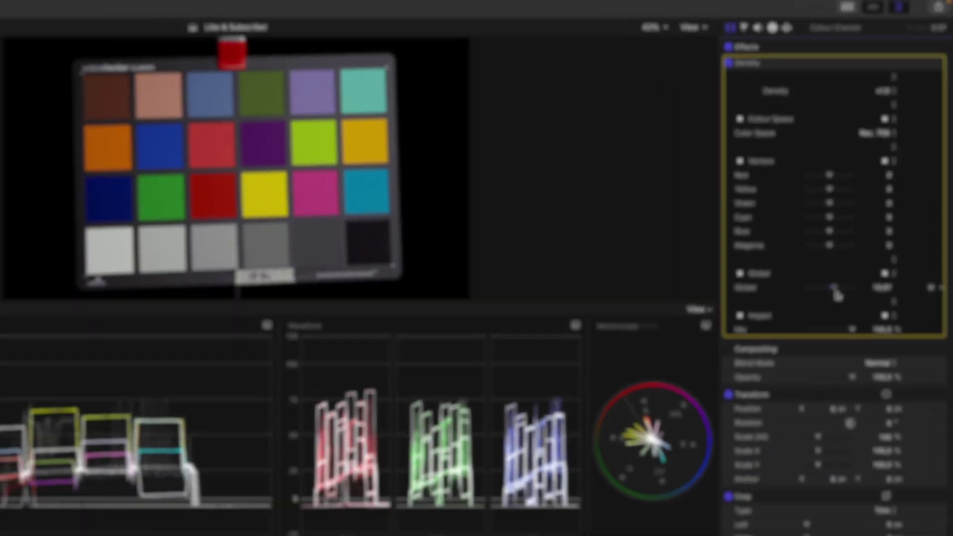
left_click_drag(837, 295, 845, 288)
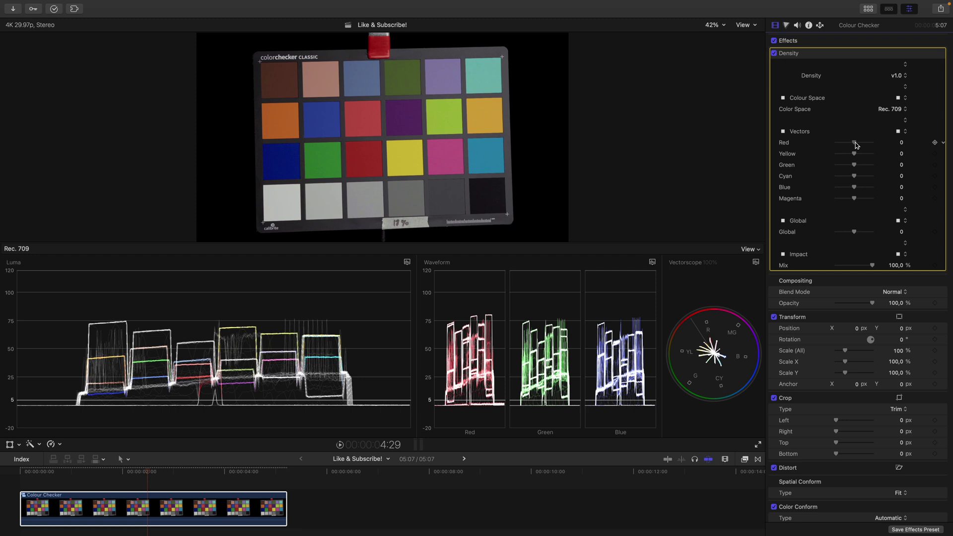
left_click_drag(855, 144, 854, 188)
left_click_drag(854, 154, 865, 159)
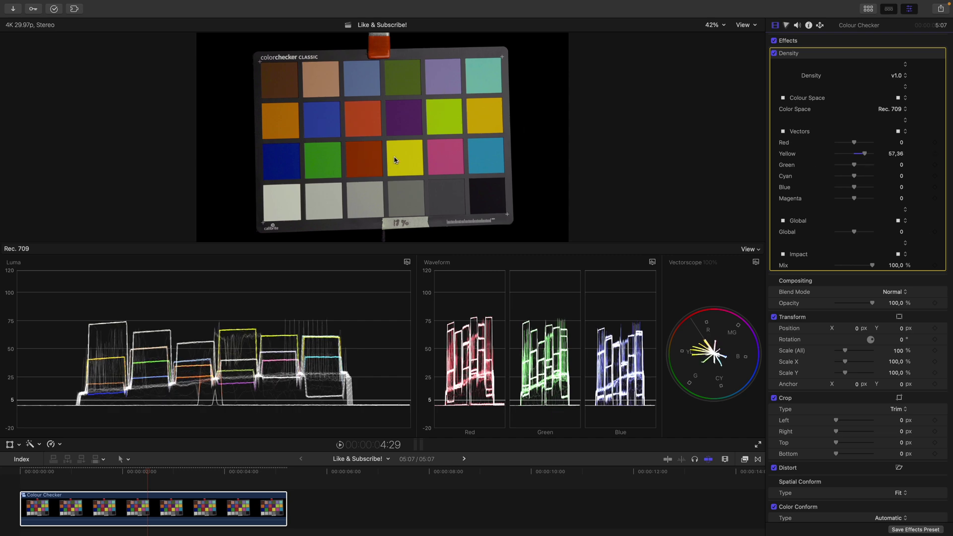
left_click(942, 154)
left_click(912, 160)
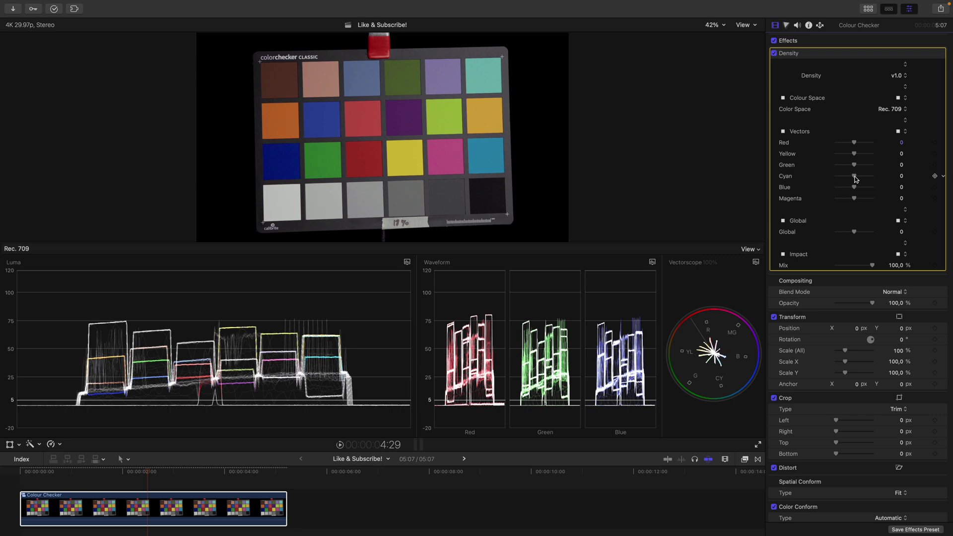
left_click_drag(855, 179, 697, 354)
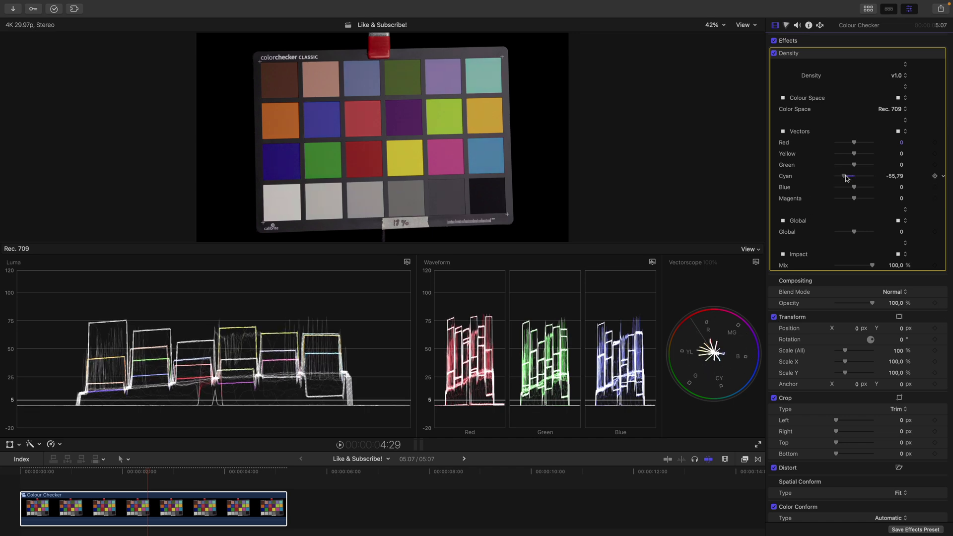
left_click_drag(846, 178, 863, 198)
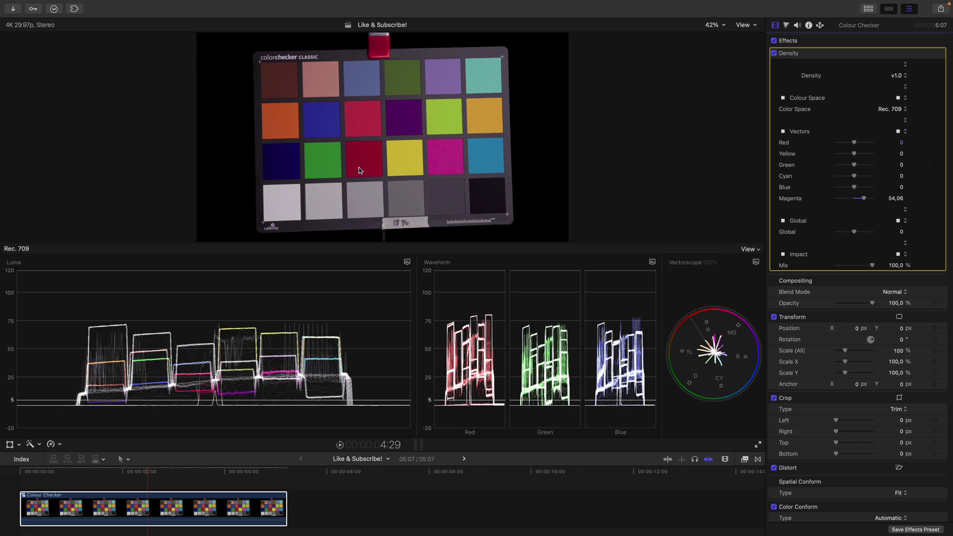
left_click_drag(854, 188, 846, 193)
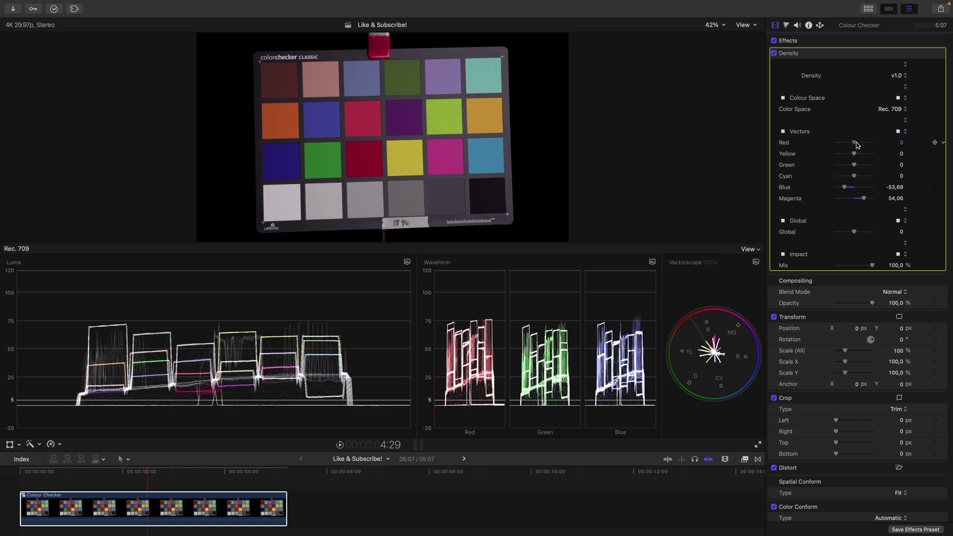
left_click_drag(856, 144, 855, 145)
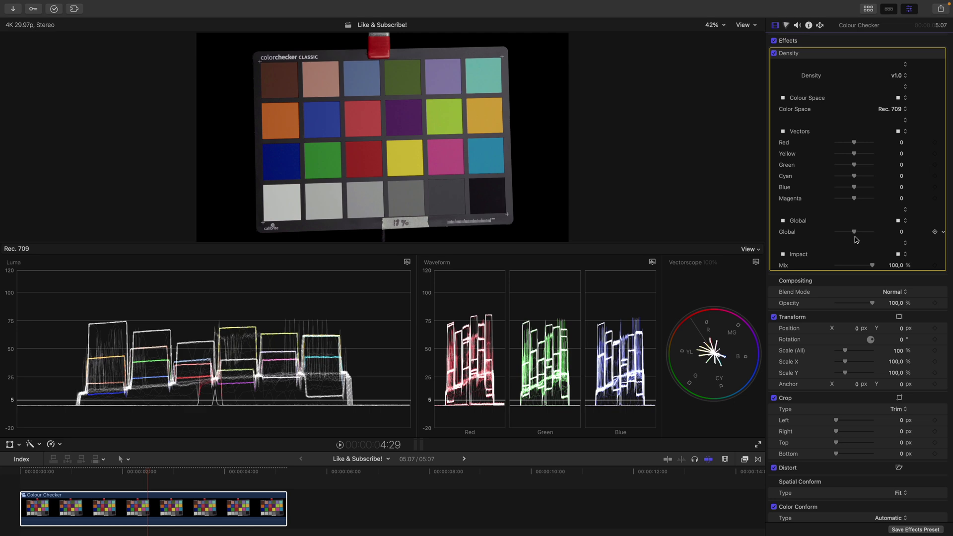
- Set Density Global to 49,29 and lower Blue to -71,21
left_click_drag(854, 234, 863, 235)
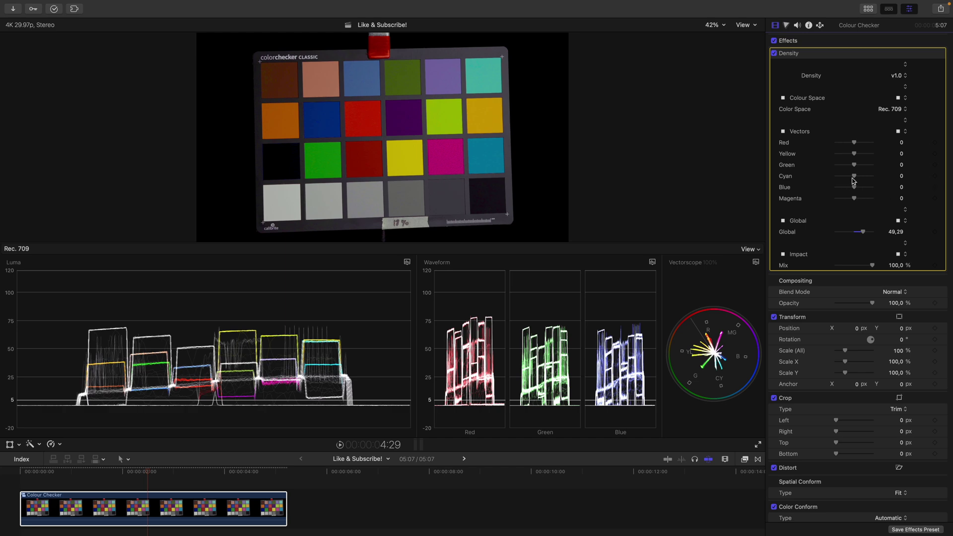
left_click_drag(852, 186, 841, 189)
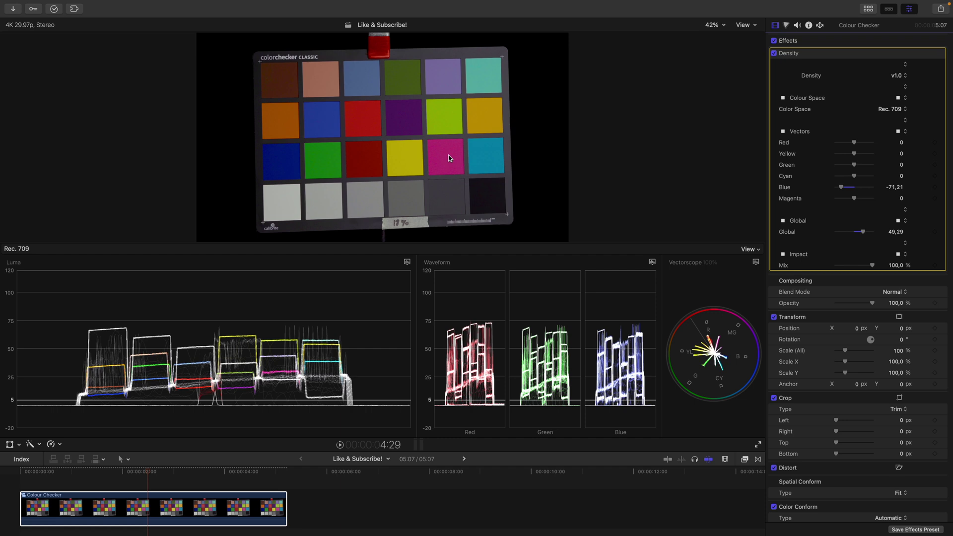